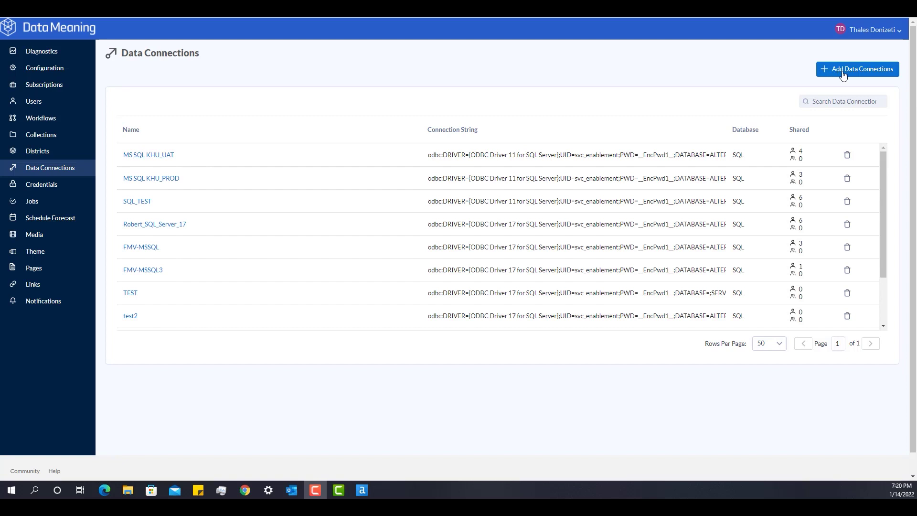
Start a new Microsoft SQL Server data connection using Windows Authentication.
{"action": "left_click", "coordinate": [843, 75]}
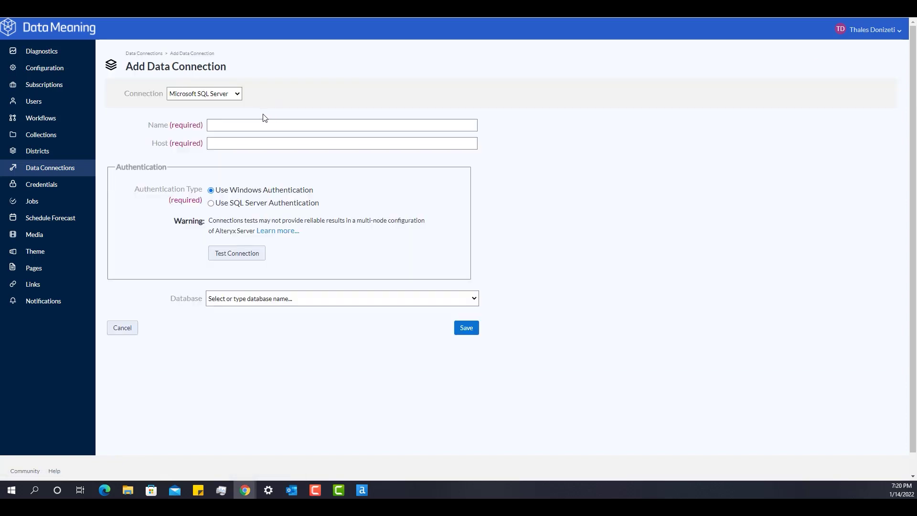
{"action": "left_click", "coordinate": [238, 95]}
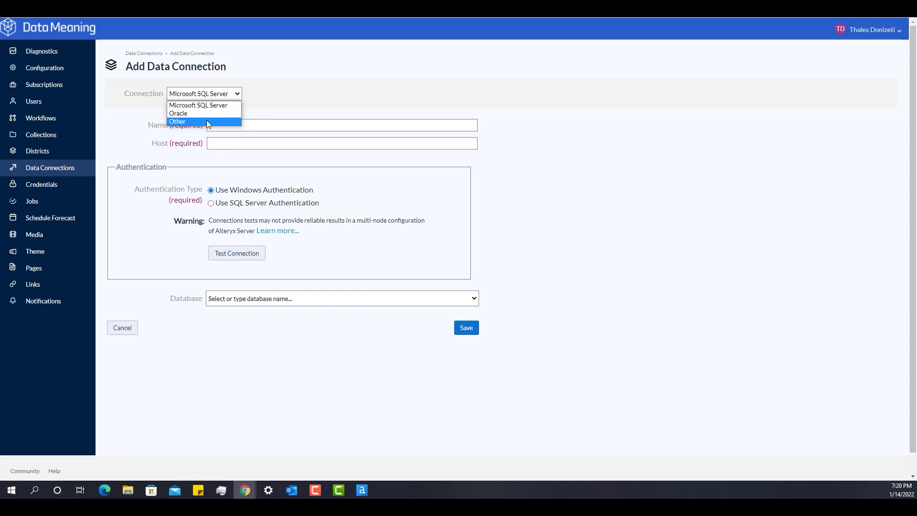
{"action": "left_click", "coordinate": [223, 106]}
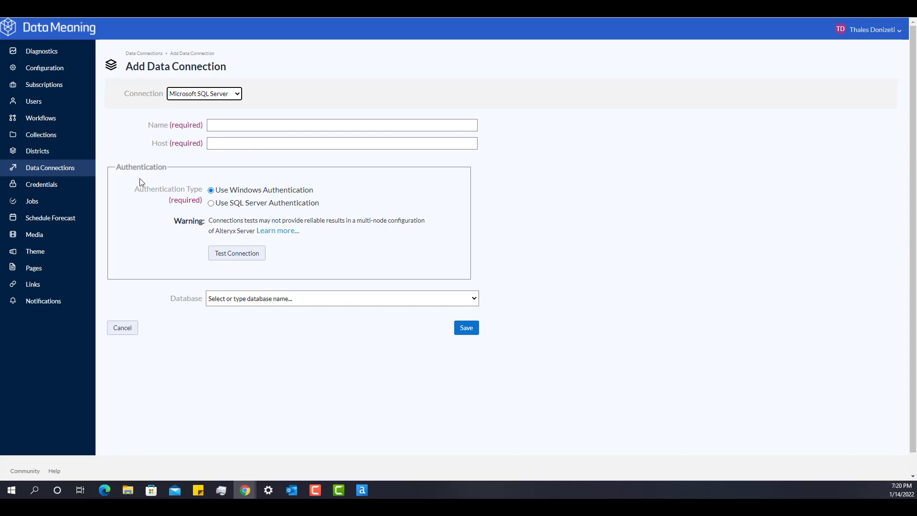
{"action": "left_click", "coordinate": [211, 190]}
Preview the Oracle connection fields, then set the connection type to Other.
{"action": "left_click", "coordinate": [178, 92]}
{"action": "left_click", "coordinate": [180, 113]}
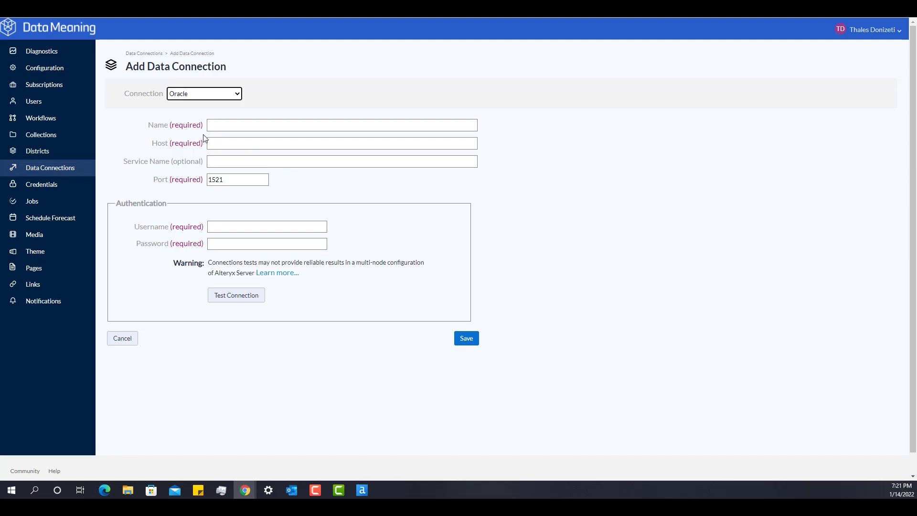
{"action": "left_click", "coordinate": [236, 94]}
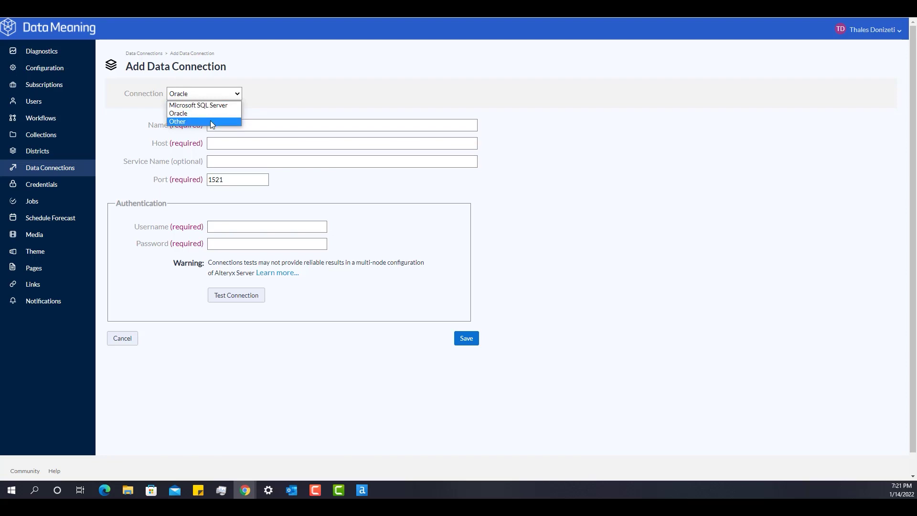
{"action": "left_click", "coordinate": [211, 121]}
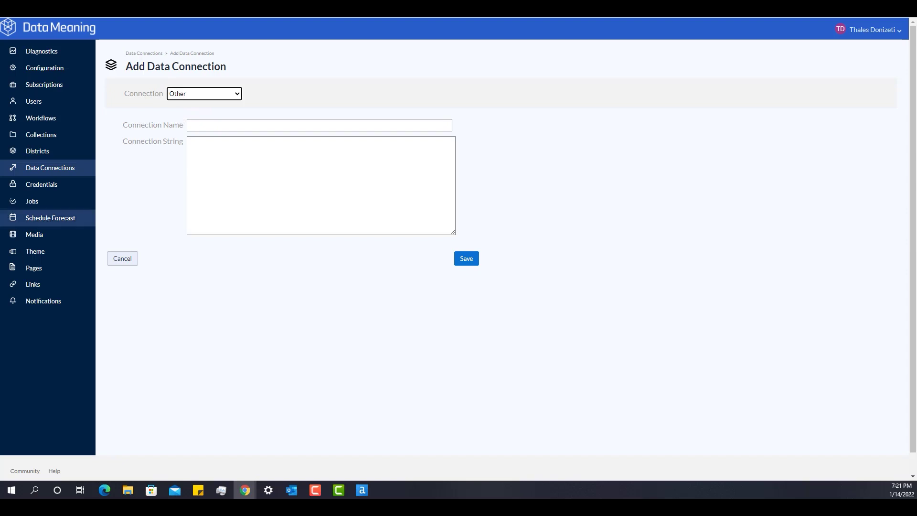
Switch back to Microsoft SQL Server, test the SQL_Server_Demo connection to ALTERYX_DEMO, and save it.
{"action": "left_click", "coordinate": [189, 96]}
{"action": "left_click", "coordinate": [188, 106]}
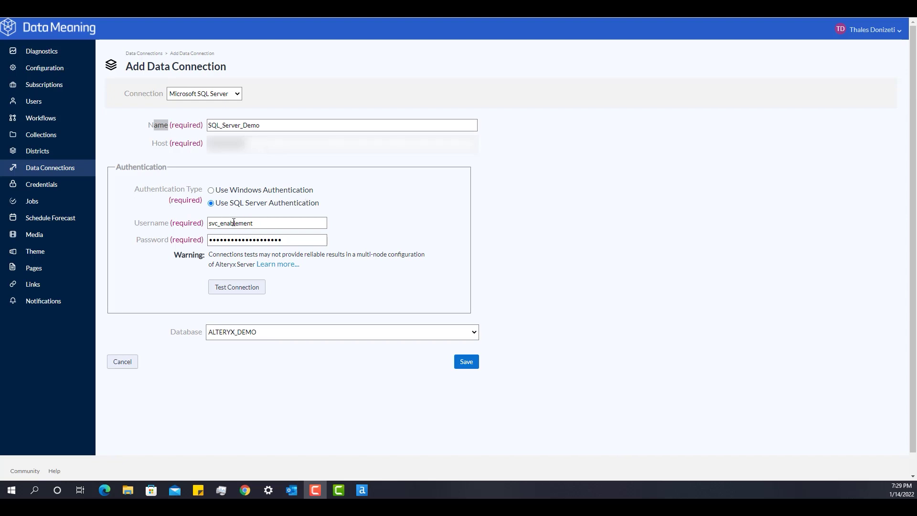
{"action": "left_click", "coordinate": [247, 288]}
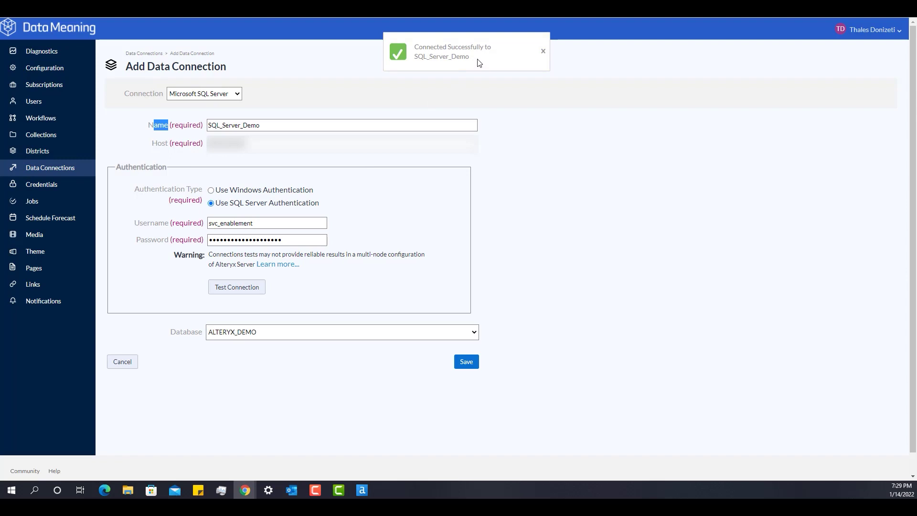
{"action": "left_click", "coordinate": [466, 362]}
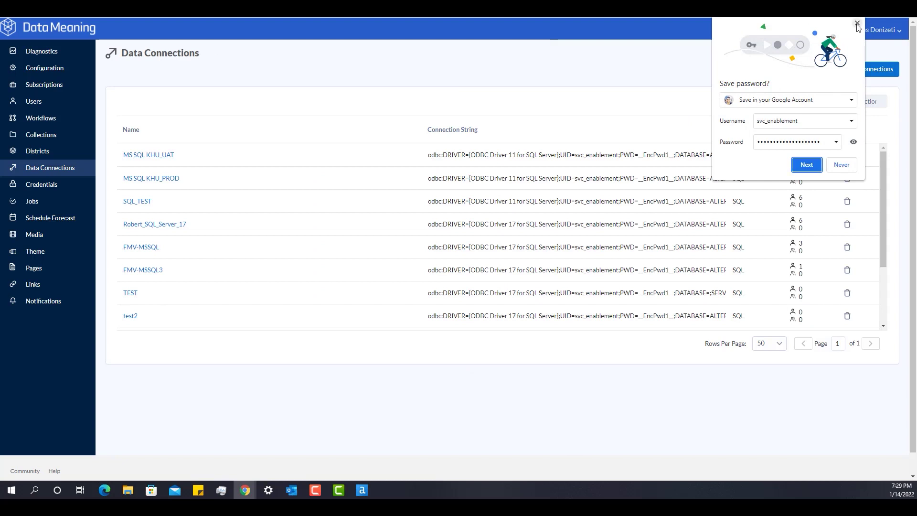
Dismiss the browser's save-password prompt and open the SQL_Server_Demo connection's edit page.
{"action": "left_click", "coordinate": [806, 164]}
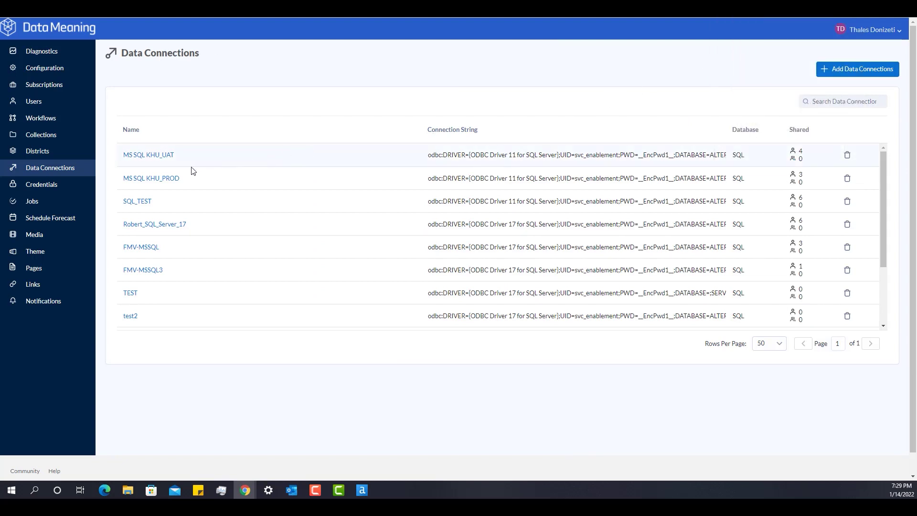
{"action": "scroll", "coordinate": [156, 270], "scroll_direction": "down", "scroll_amount": 3}
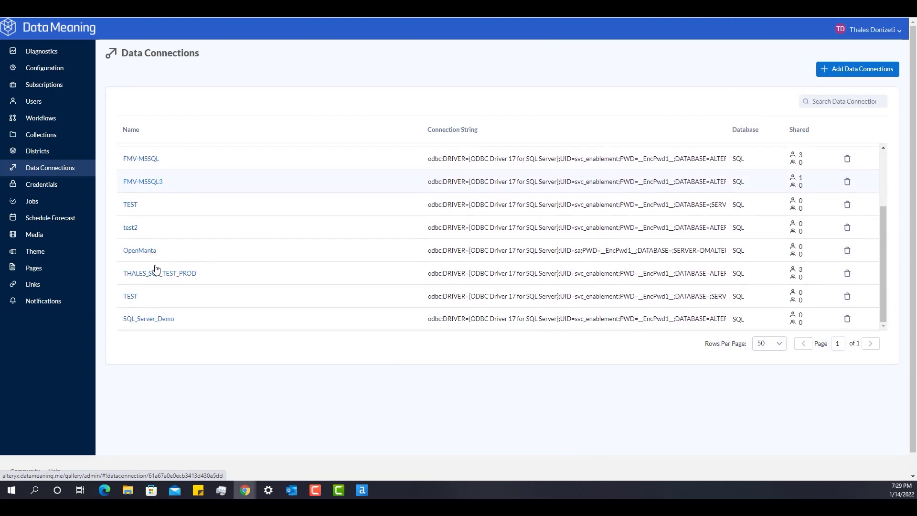
{"action": "left_click", "coordinate": [155, 319]}
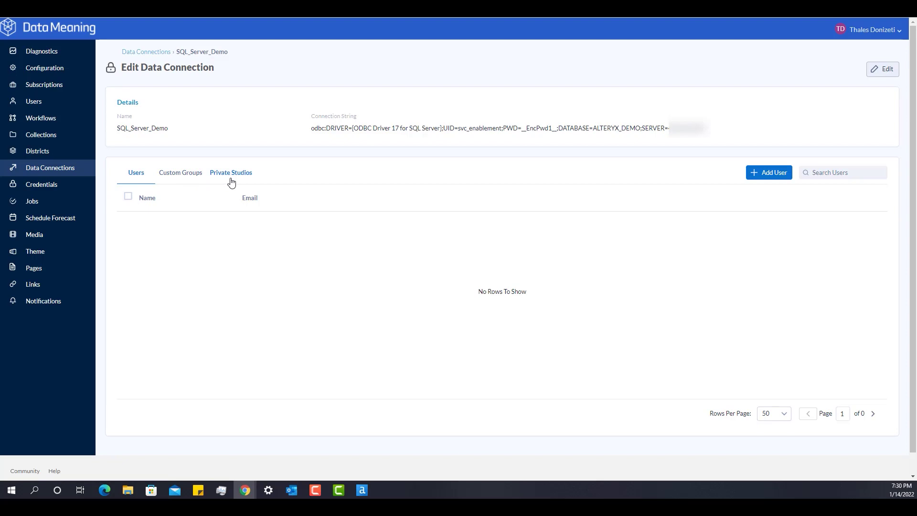
Share SQL_Server_Demo with a user found through the Search Users box.
{"action": "left_click", "coordinate": [774, 175]}
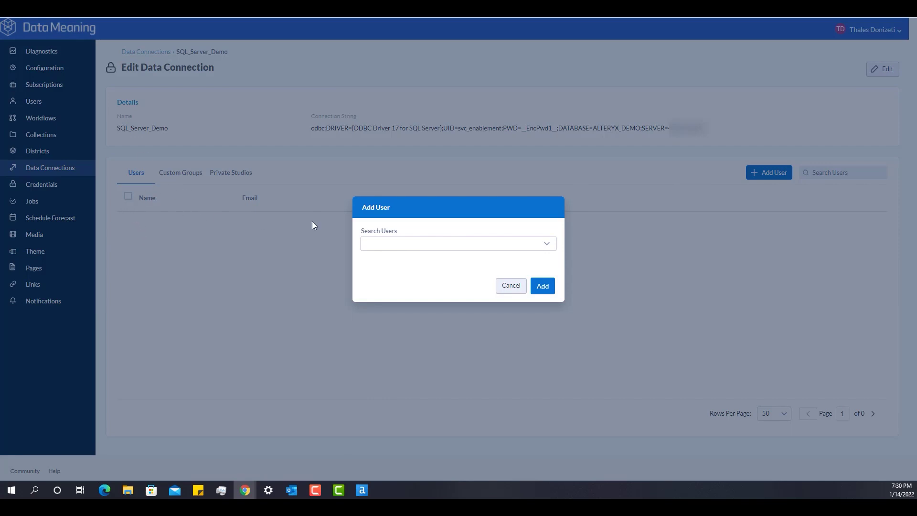
{"action": "left_click", "coordinate": [436, 241]}
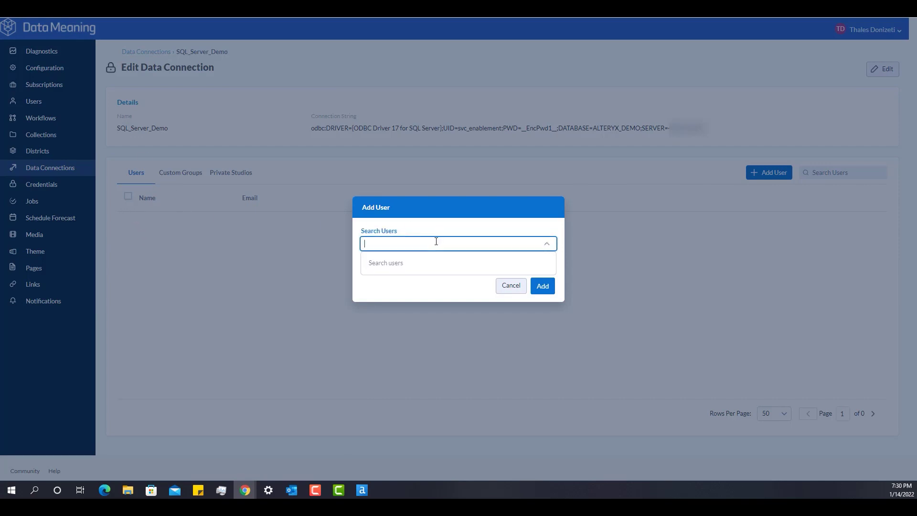
{"action": "type", "text": "thales"}
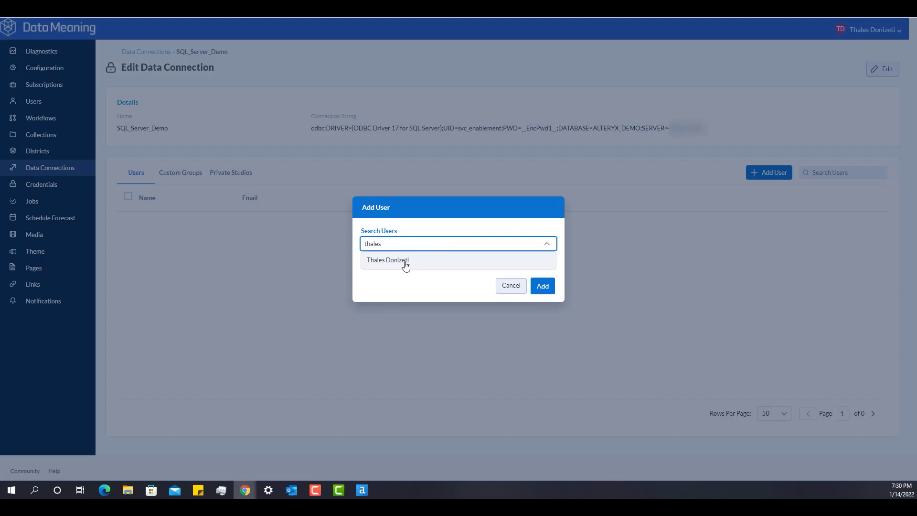
{"action": "left_click", "coordinate": [404, 262]}
{"action": "left_click", "coordinate": [544, 285]}
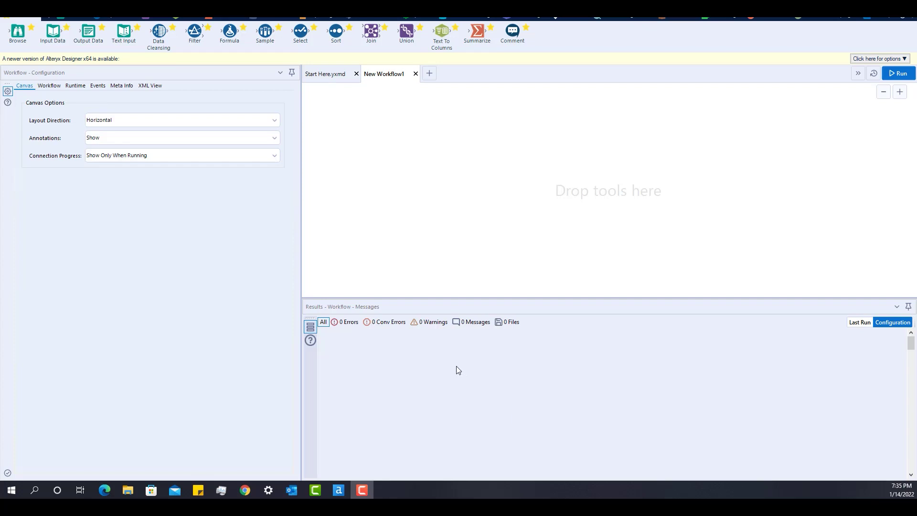
Verify in Advanced Options > Manage Data Connections that SQL_Server_Demo is listed as a Gallery connection.
{"action": "left_click", "coordinate": [98, 13]}
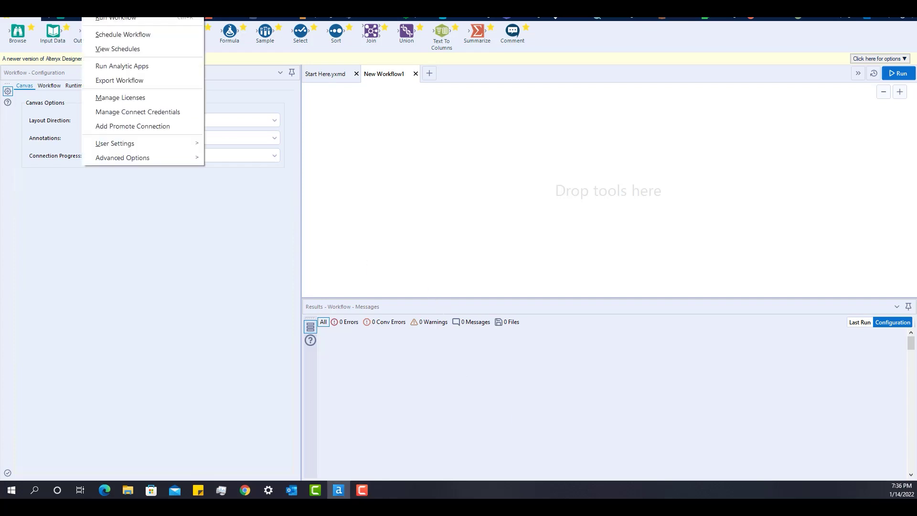
{"action": "mouse_move", "coordinate": [159, 158]}
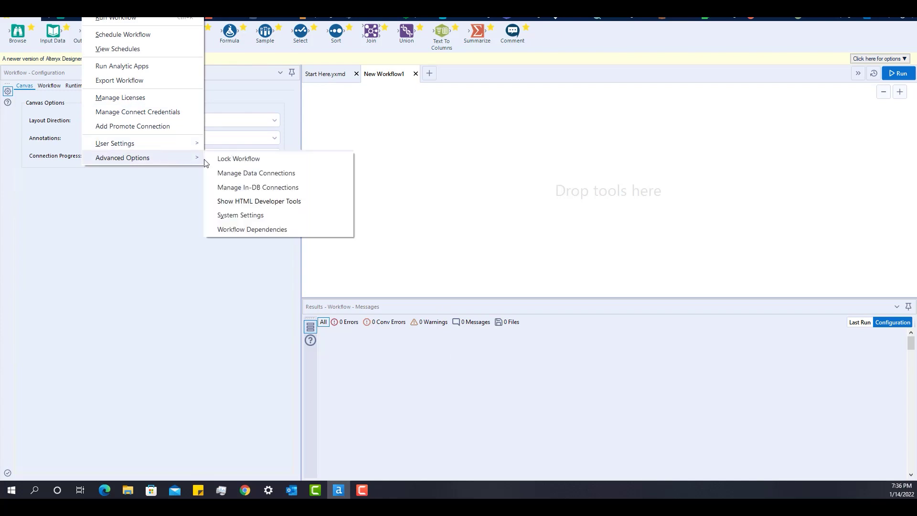
{"action": "left_click", "coordinate": [228, 174]}
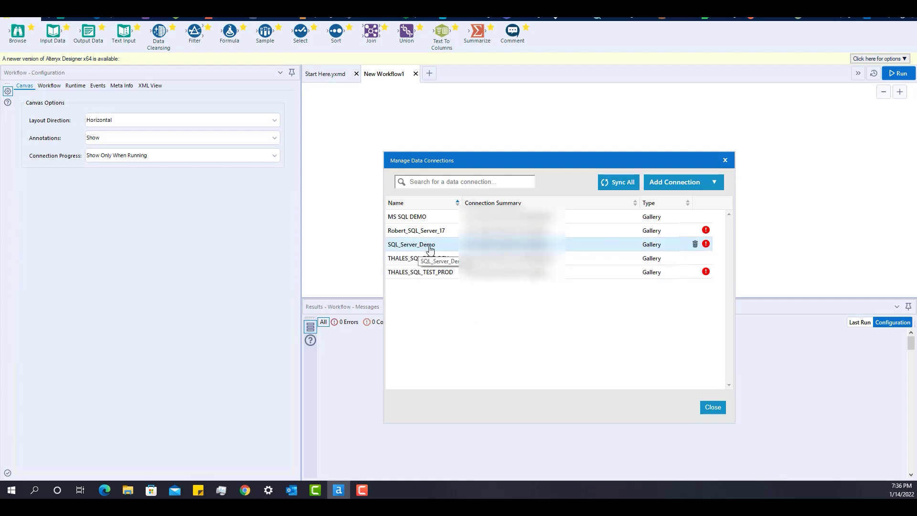
{"action": "left_click", "coordinate": [717, 412]}
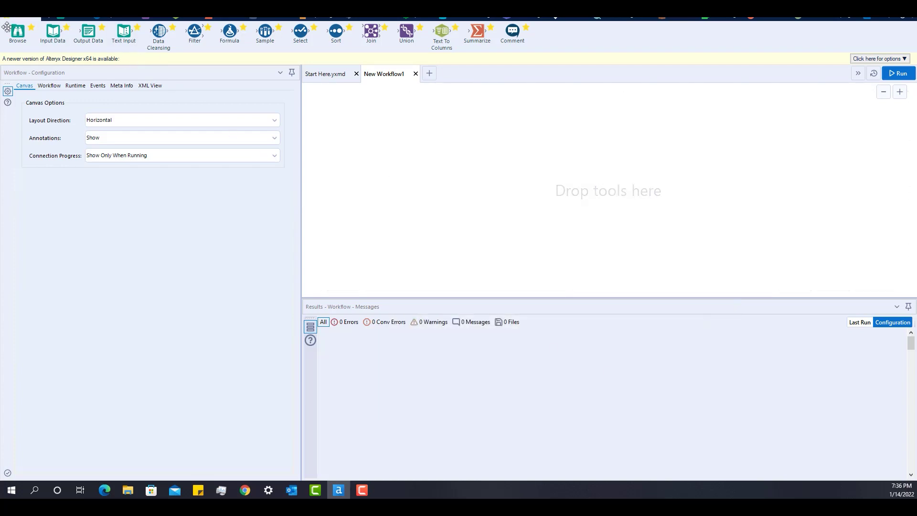
Place an Input Data tool on the canvas and browse its Gallery data connections.
{"action": "left_click_drag", "start_coordinate": [53, 32], "coordinate": [359, 174]}
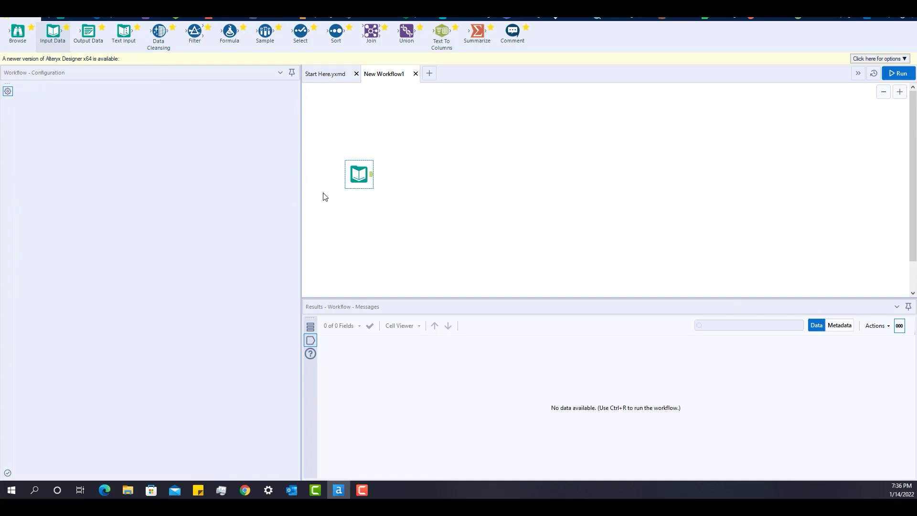
{"action": "left_click", "coordinate": [287, 96]}
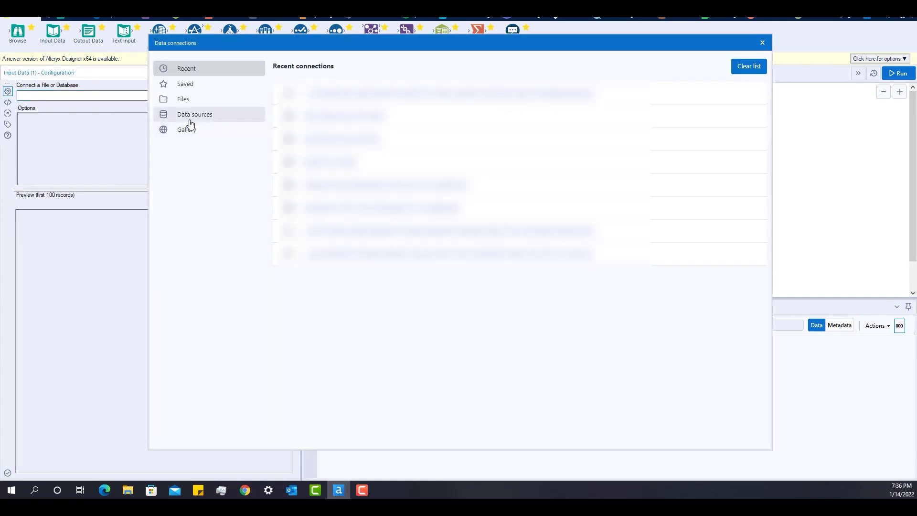
{"action": "left_click", "coordinate": [193, 134]}
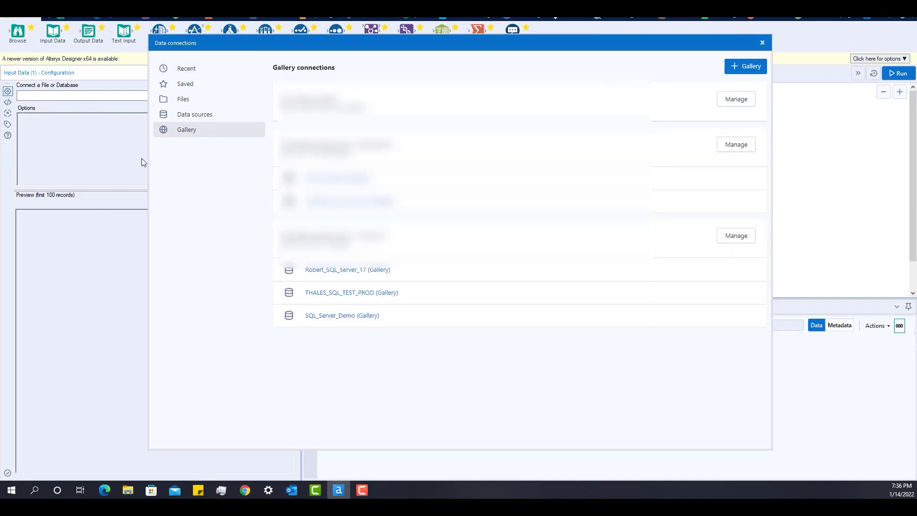
Point Input Data at SQL_Server_Demo, selecting all columns from ALTERYX_DEMO dbo.Current_Data.
{"action": "left_click", "coordinate": [332, 321]}
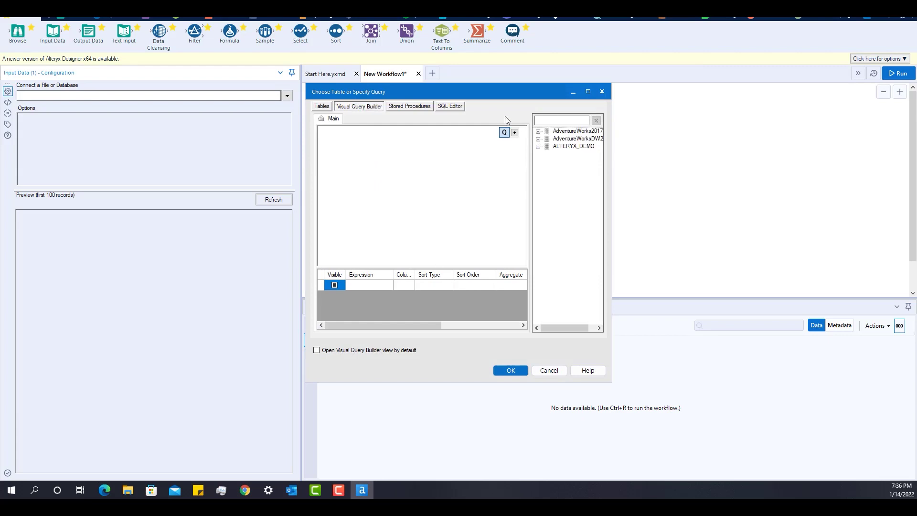
{"action": "left_click", "coordinate": [538, 147]}
{"action": "left_click", "coordinate": [547, 155]}
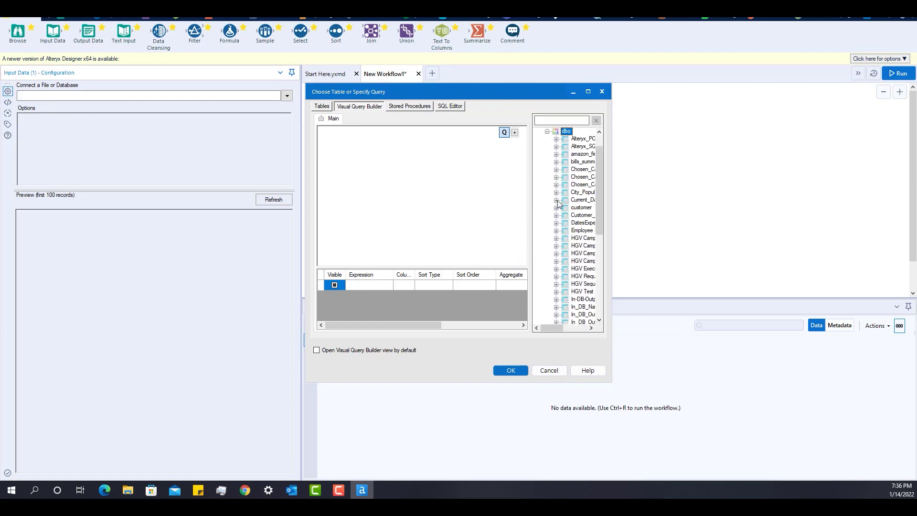
{"action": "double_click", "coordinate": [581, 200]}
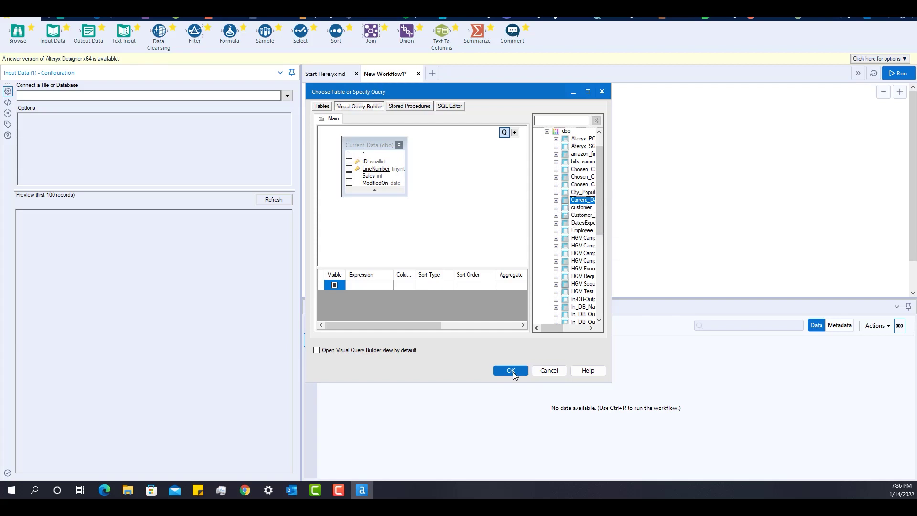
{"action": "left_click", "coordinate": [349, 154]}
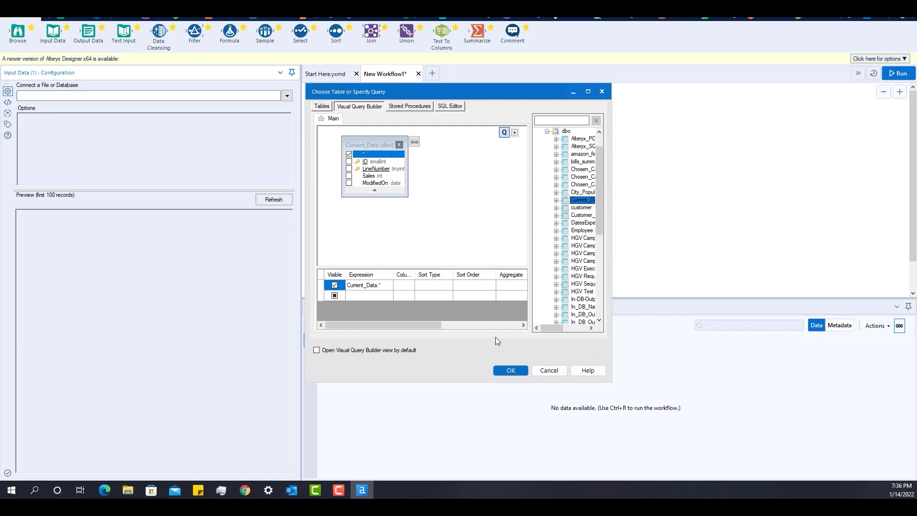
{"action": "left_click", "coordinate": [510, 371]}
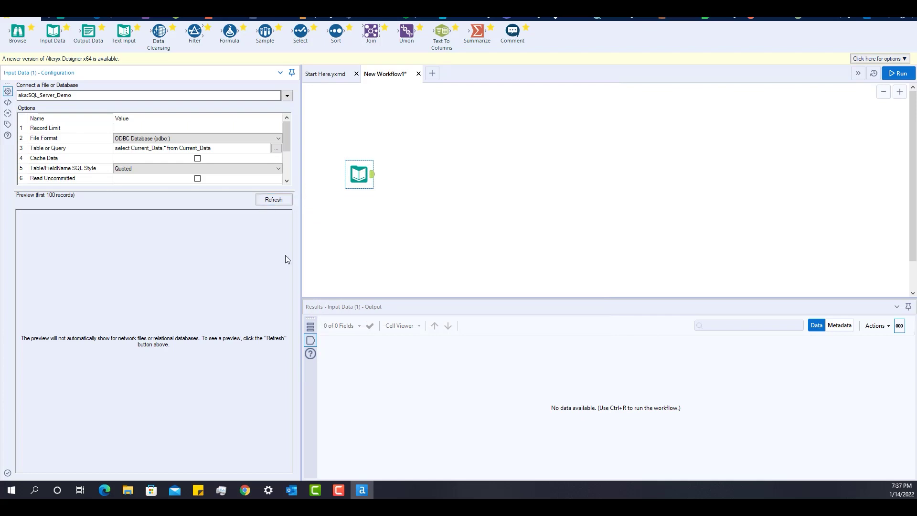
Run the workflow to fetch the 9 Current_Data records and dismiss the finished message.
{"action": "left_click", "coordinate": [897, 75]}
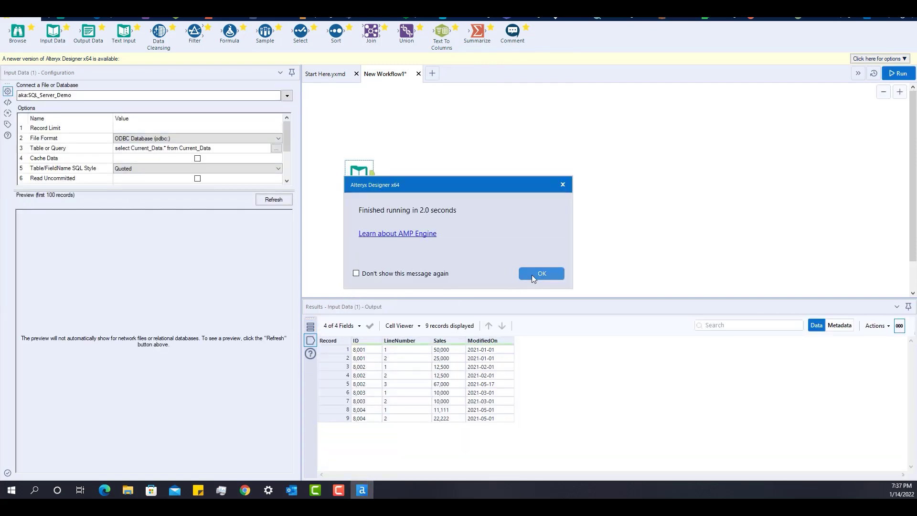
{"action": "left_click", "coordinate": [531, 273]}
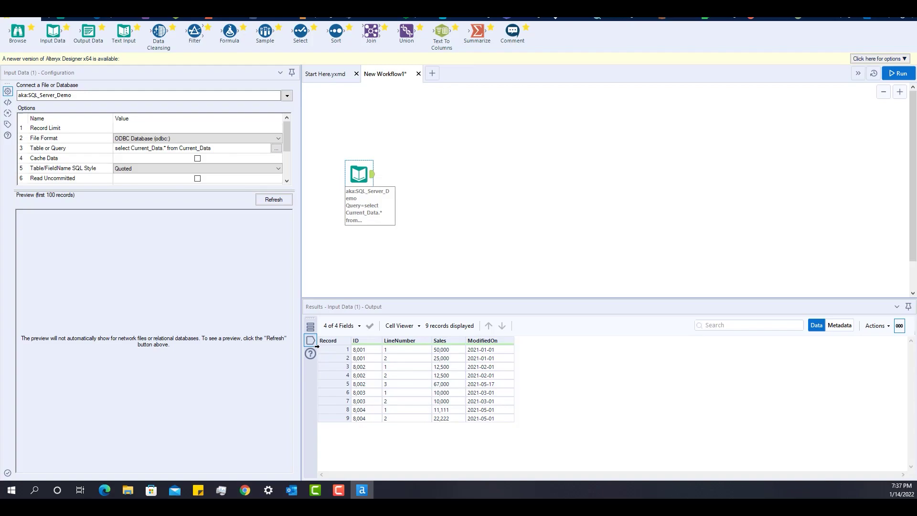